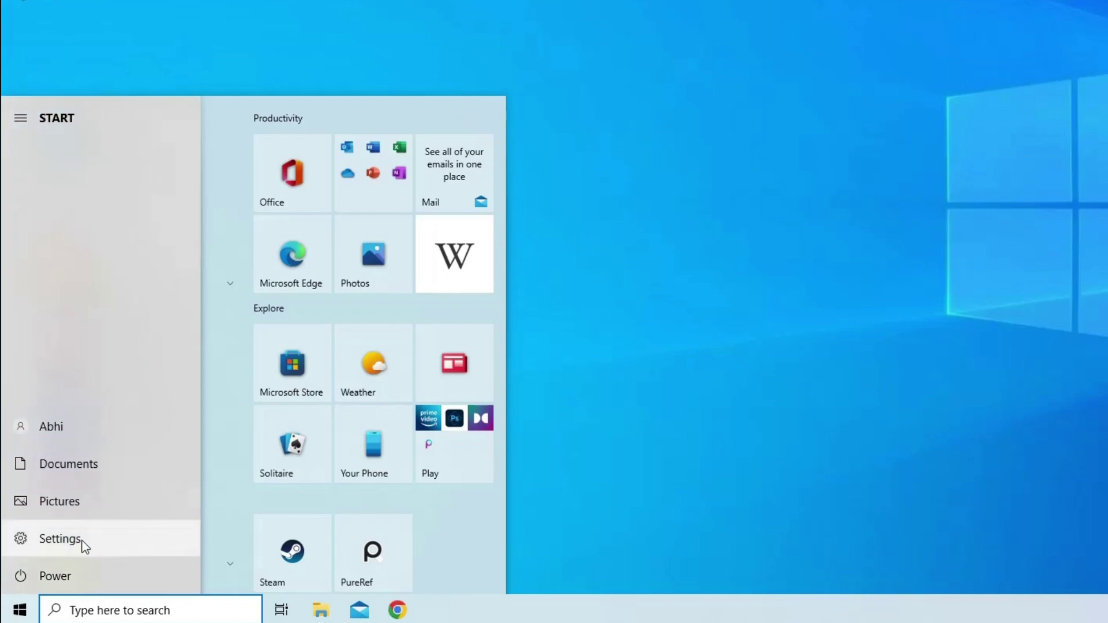
Under Settings > Privacy > Camera, toggle this device's camera access off and back on
left_click(82, 541)
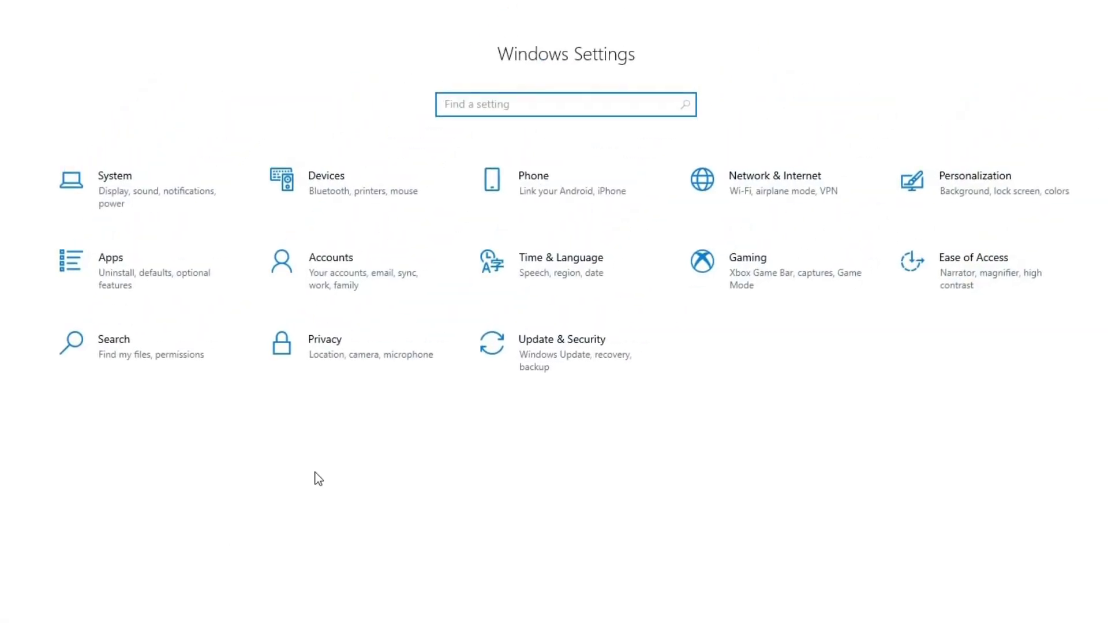
left_click(341, 349)
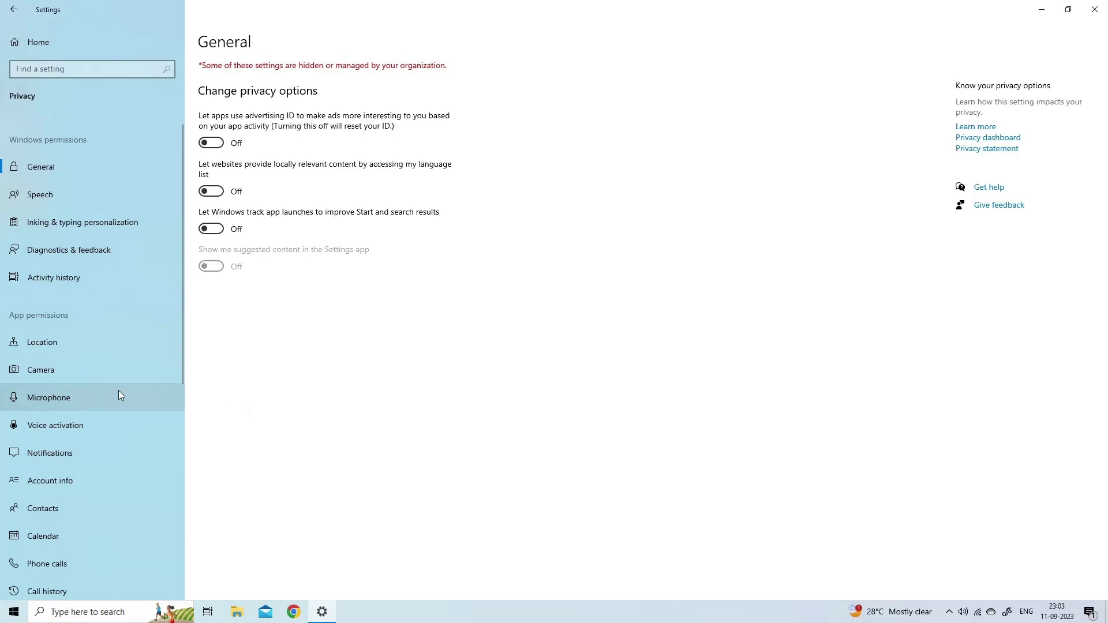
left_click(47, 376)
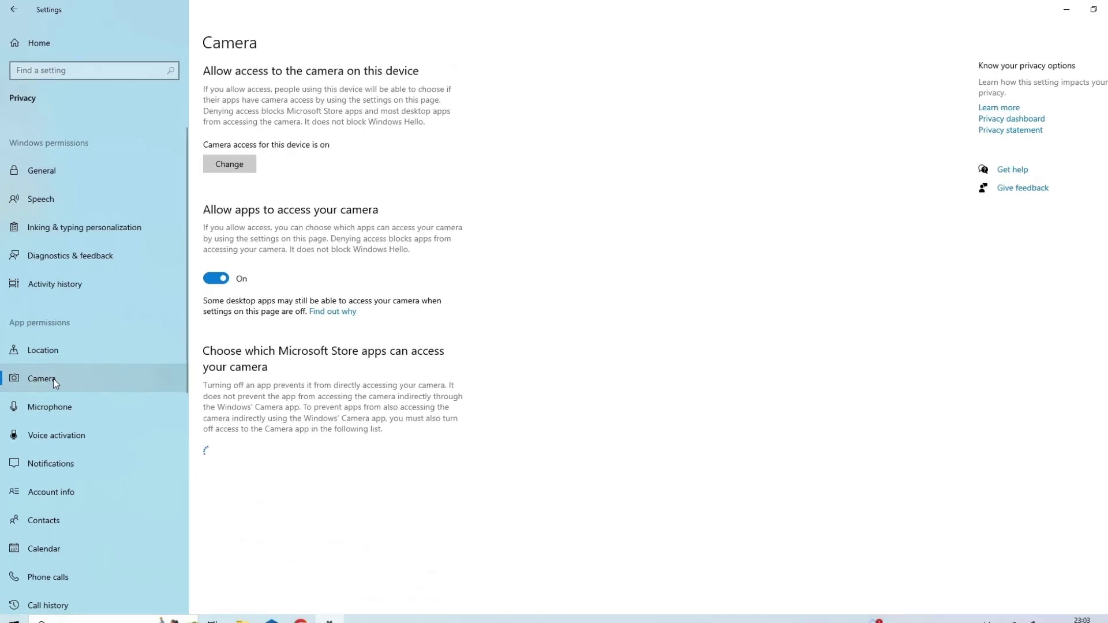
left_click(253, 181)
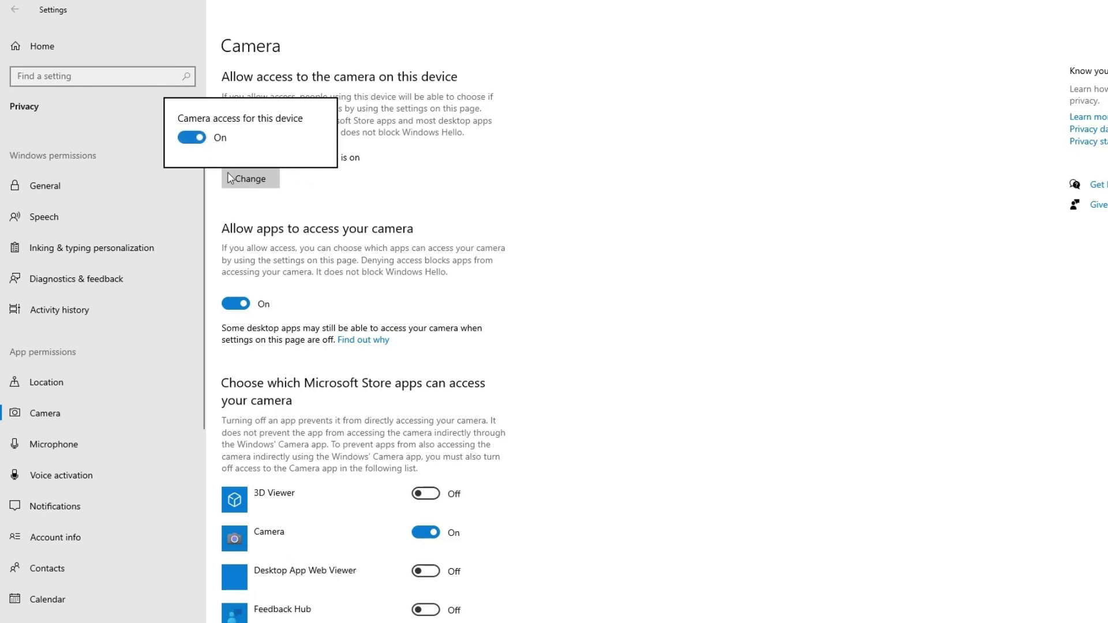
left_click(196, 140)
left_click(196, 140)
left_click(294, 272)
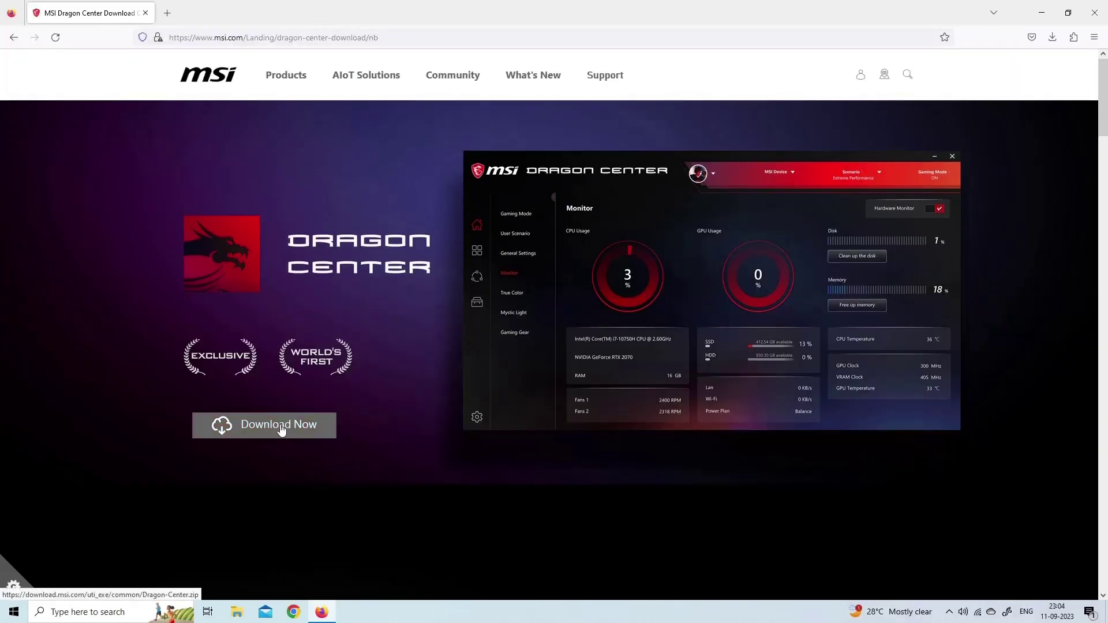
Start the MSI Dragon Center installer download with Download Now
left_click(281, 427)
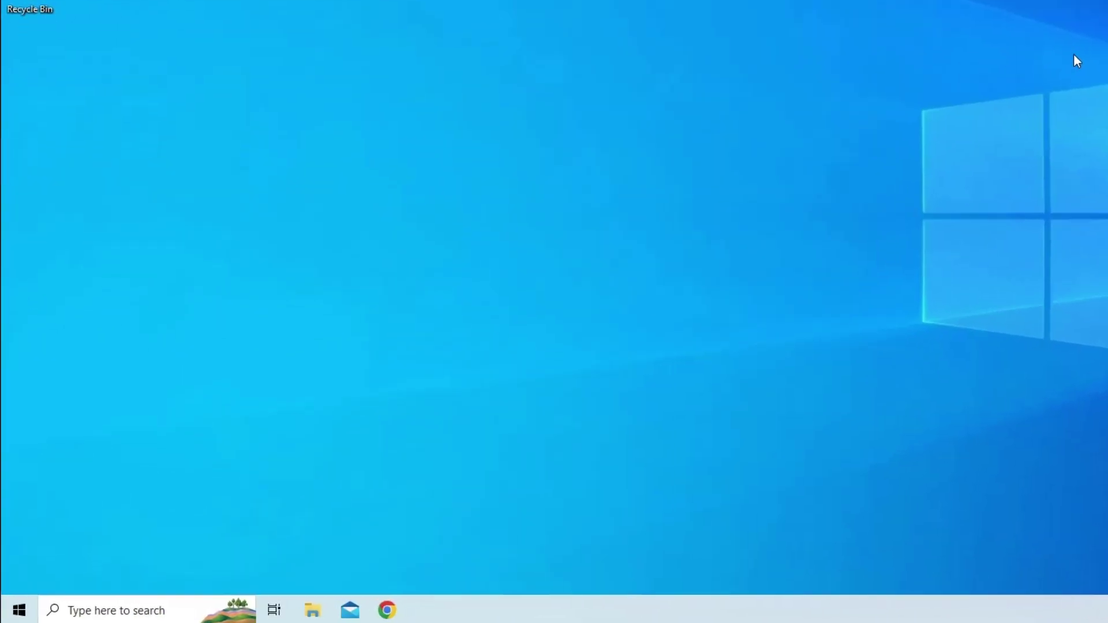
Open Device Manager with devmgmt.msc and search automatically for an updated Integrated Camera driver
key("super+r")
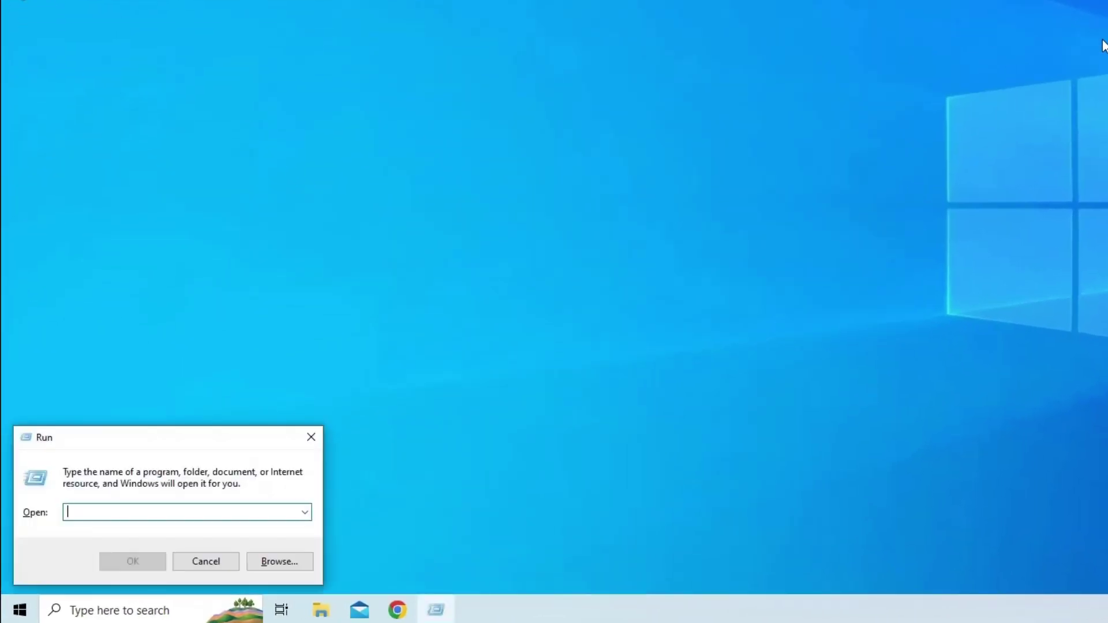
type("devmgmt")
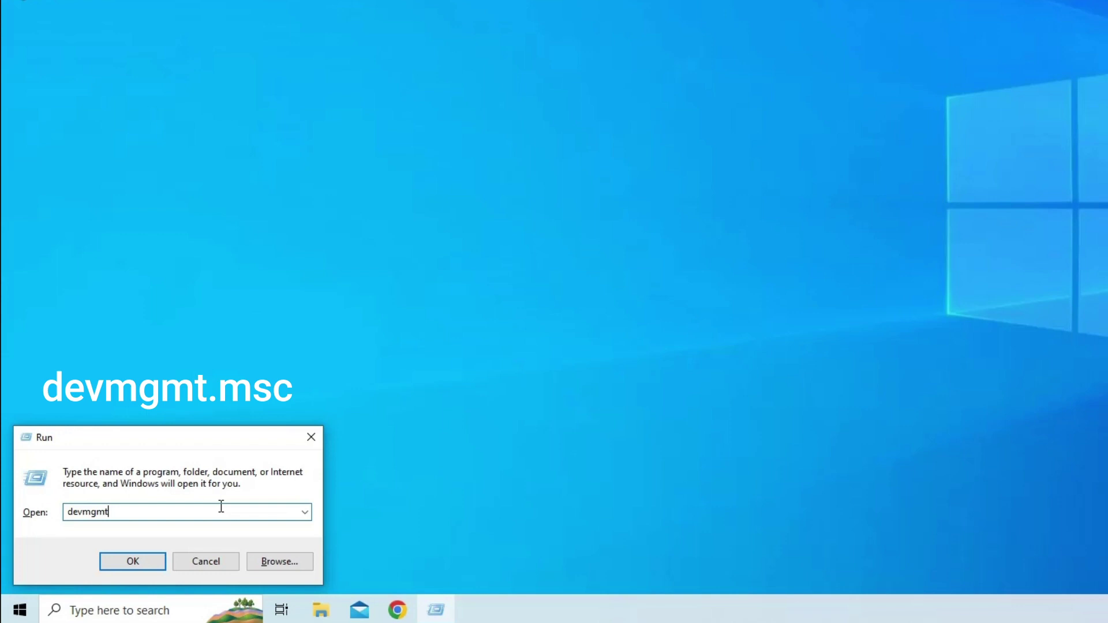
type(".msc")
left_click(145, 559)
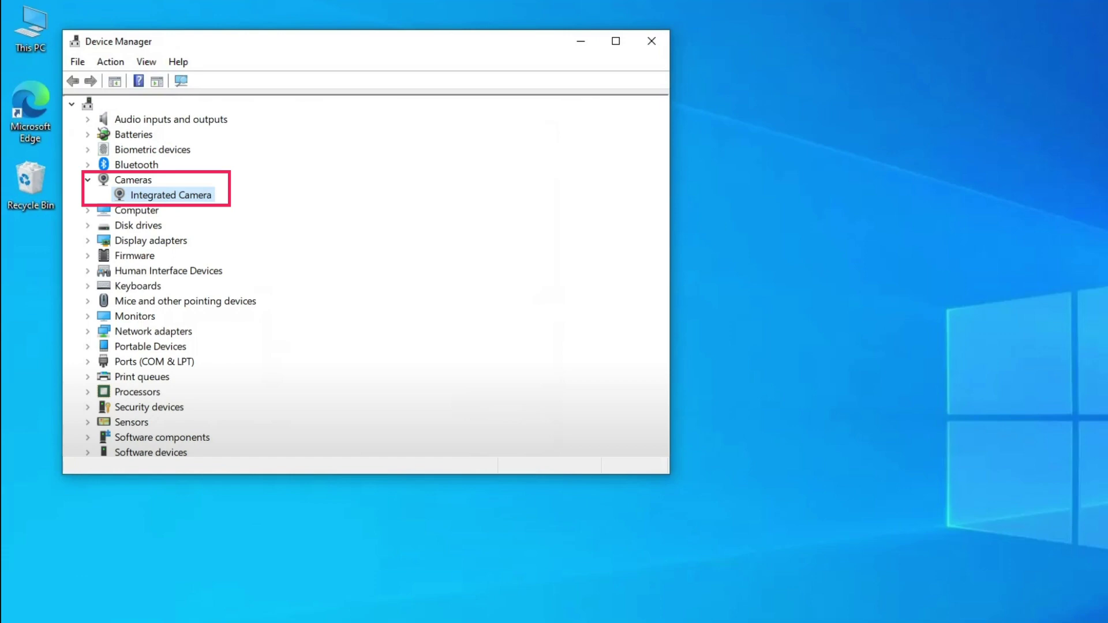
right_click(204, 199)
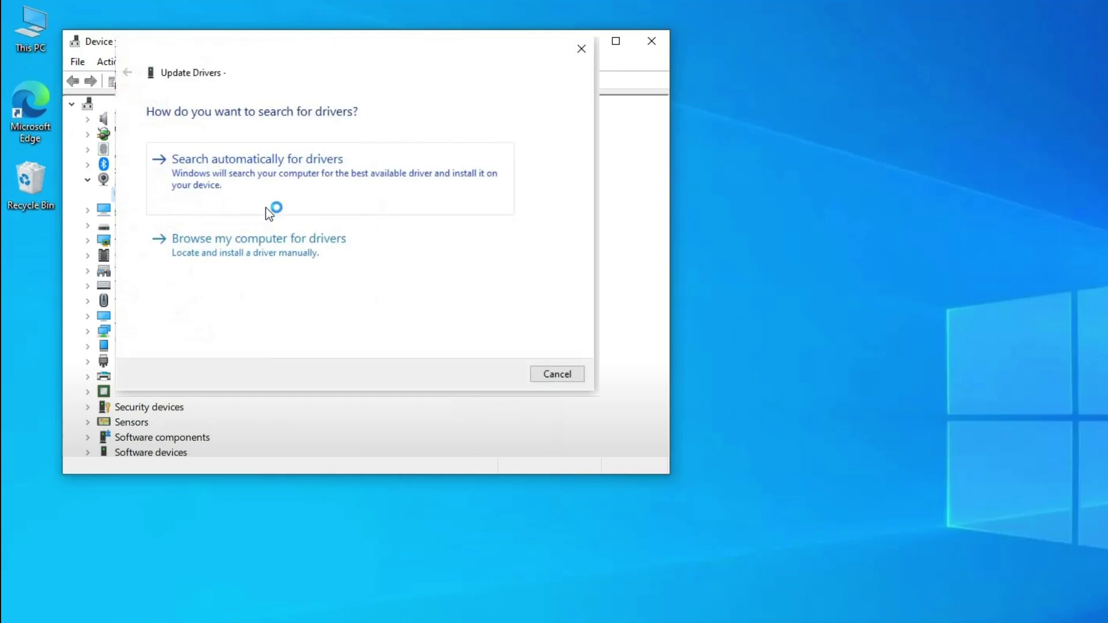
left_click(271, 203)
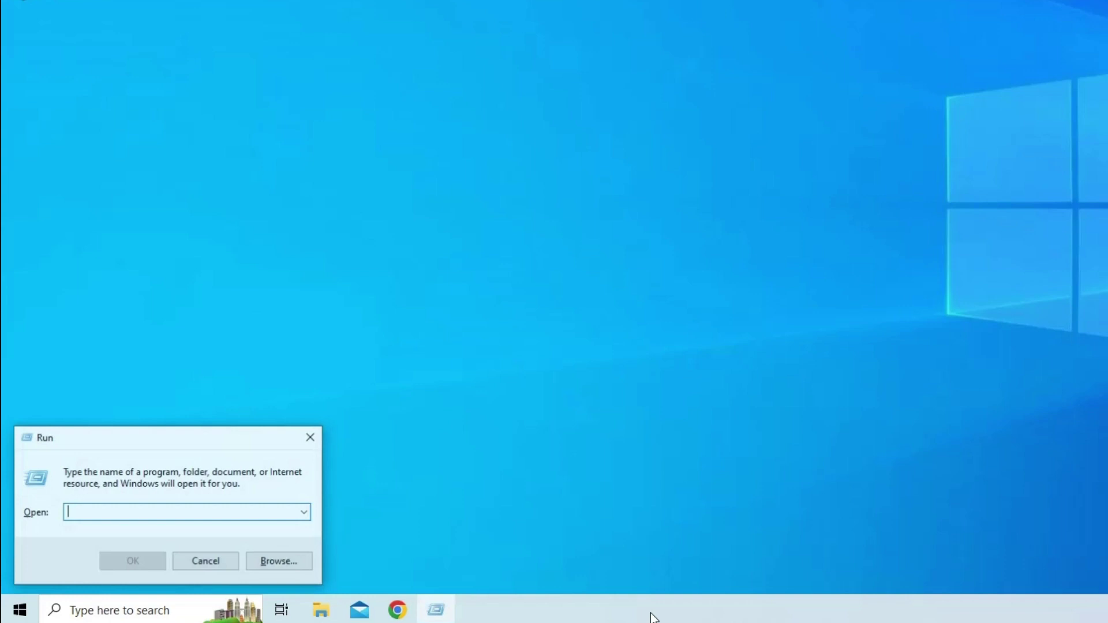
Launch cmd as administrator and run SFC /scannow
type("cmd")
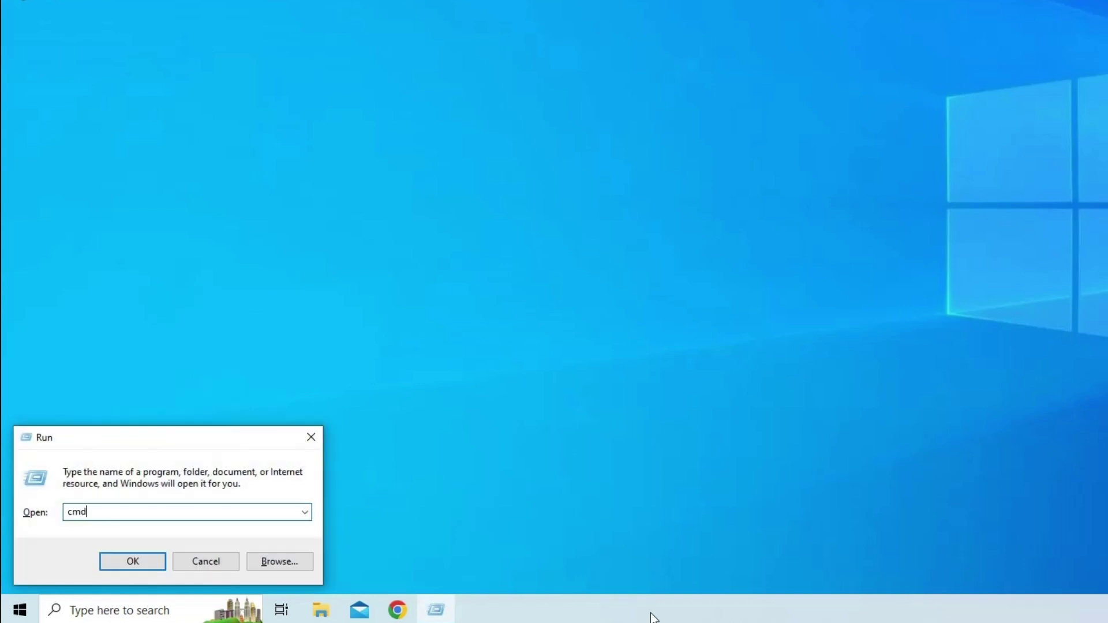
key("ctrl+shift+Return")
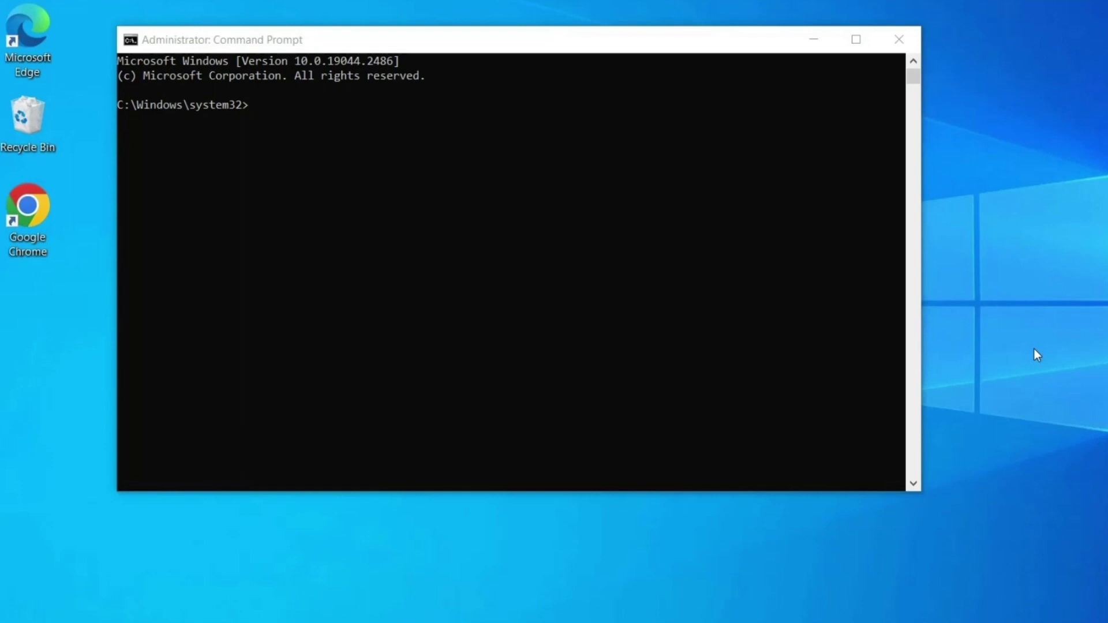
left_click(254, 107)
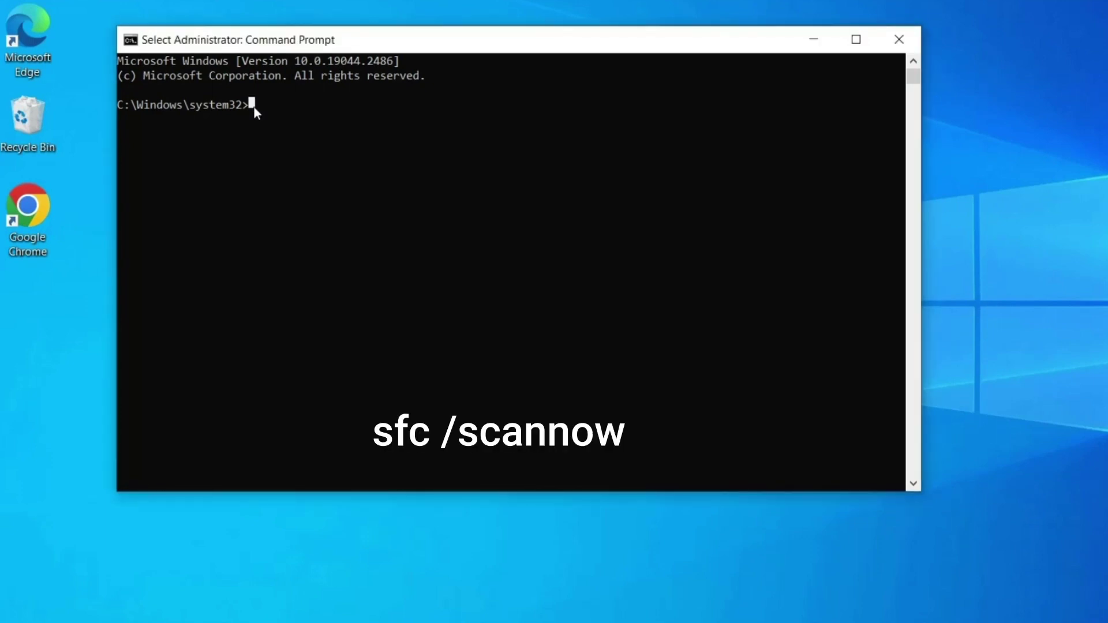
type("SFC/")
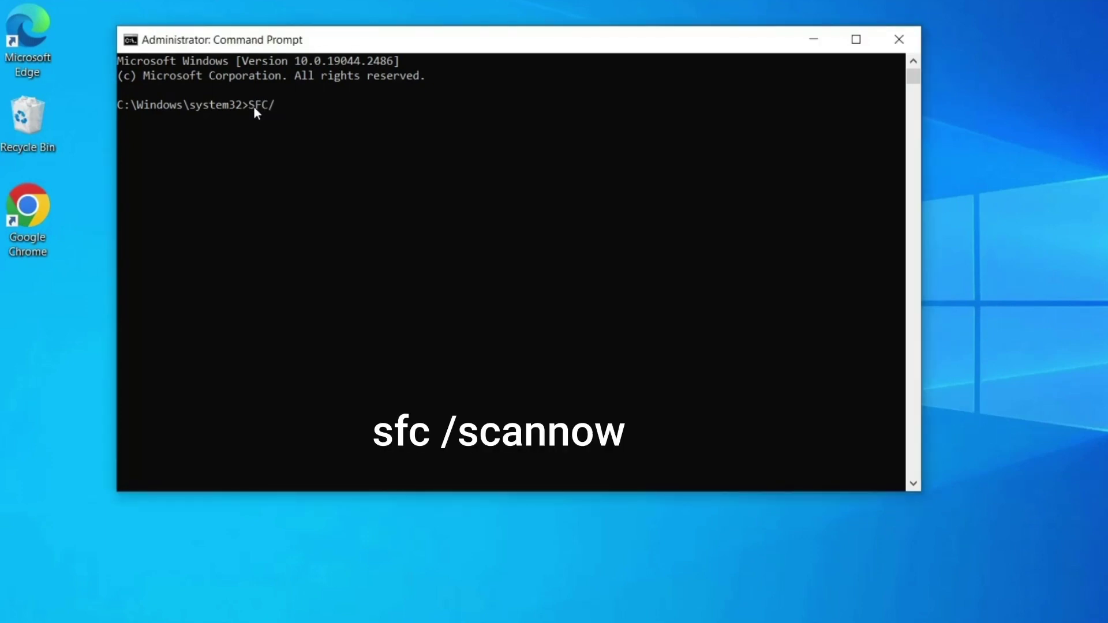
type("scannow")
key("Return")
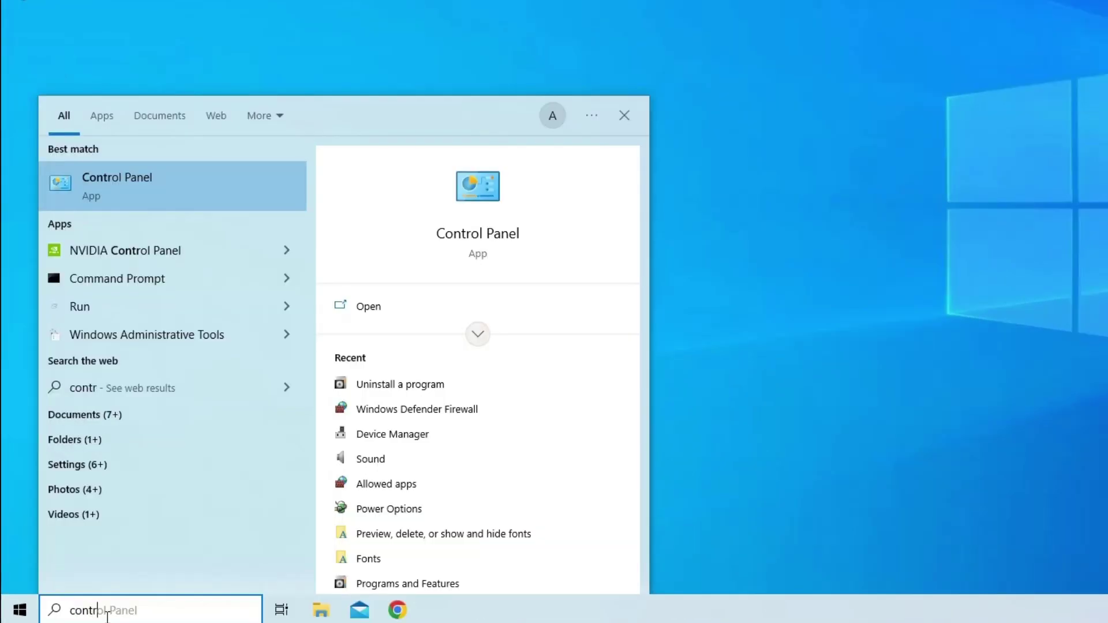
Through Control Panel > System and Security, turn off Windows Defender Firewall for private and public networks
type("ol panel")
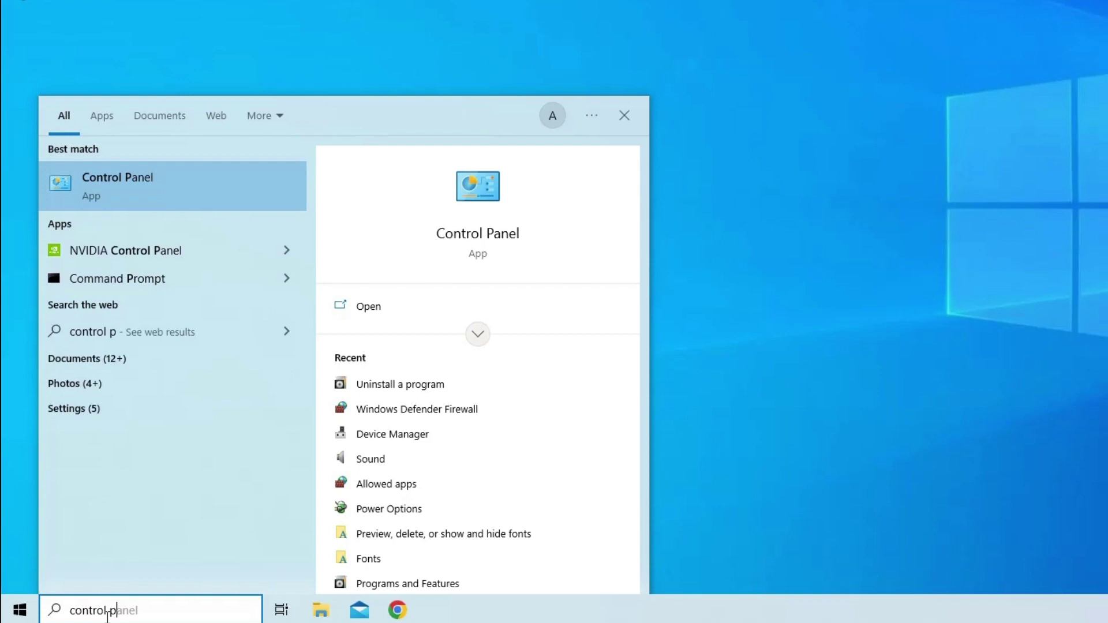
left_click(159, 191)
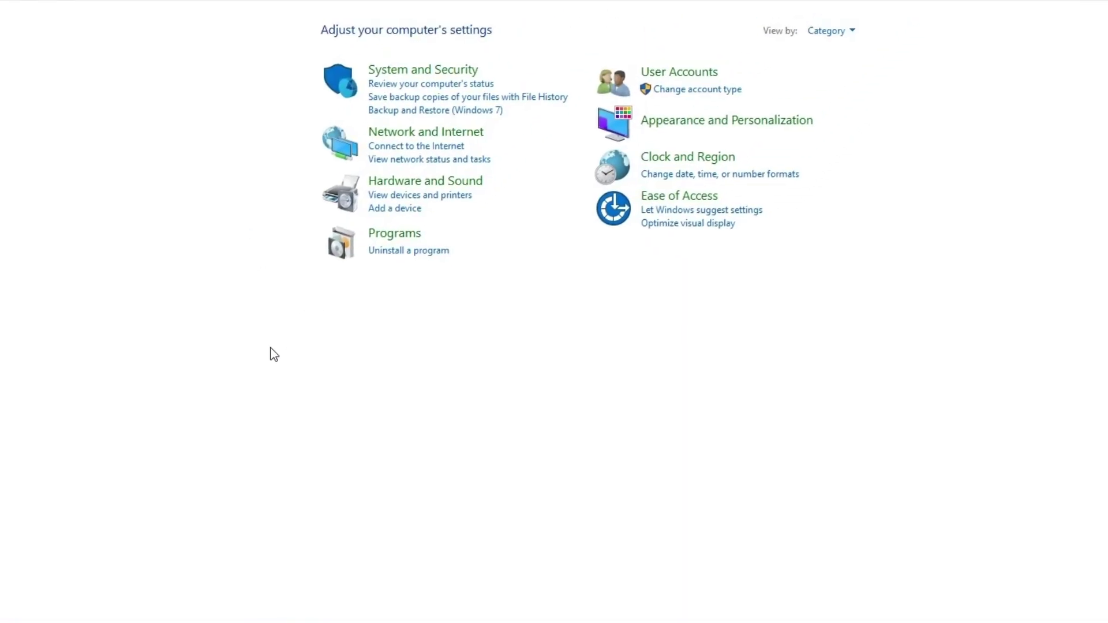
left_click(396, 111)
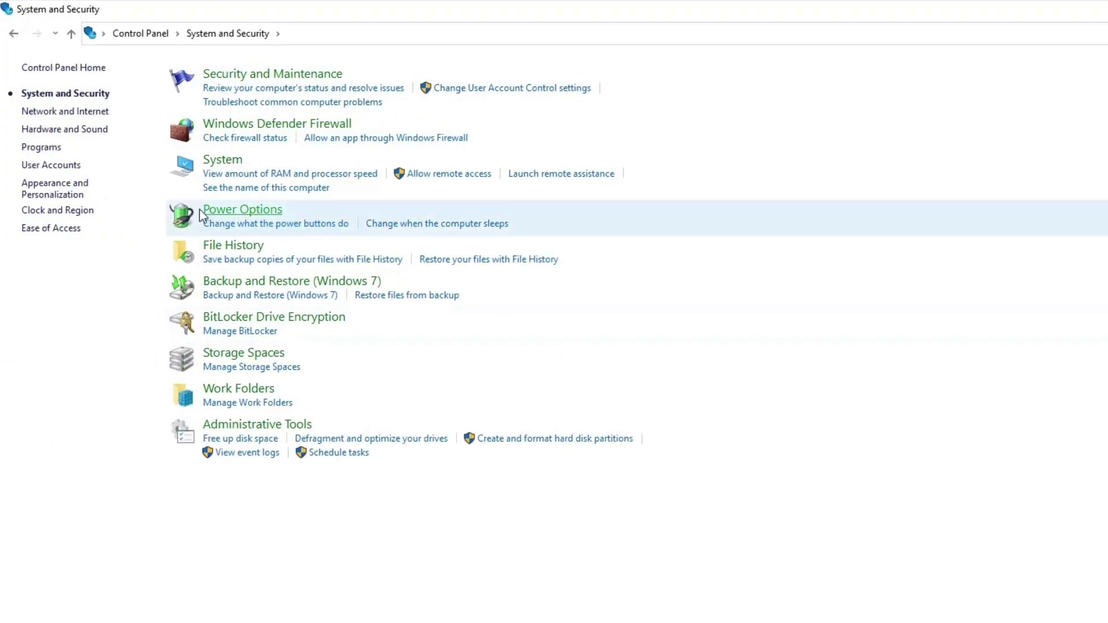
left_click(256, 133)
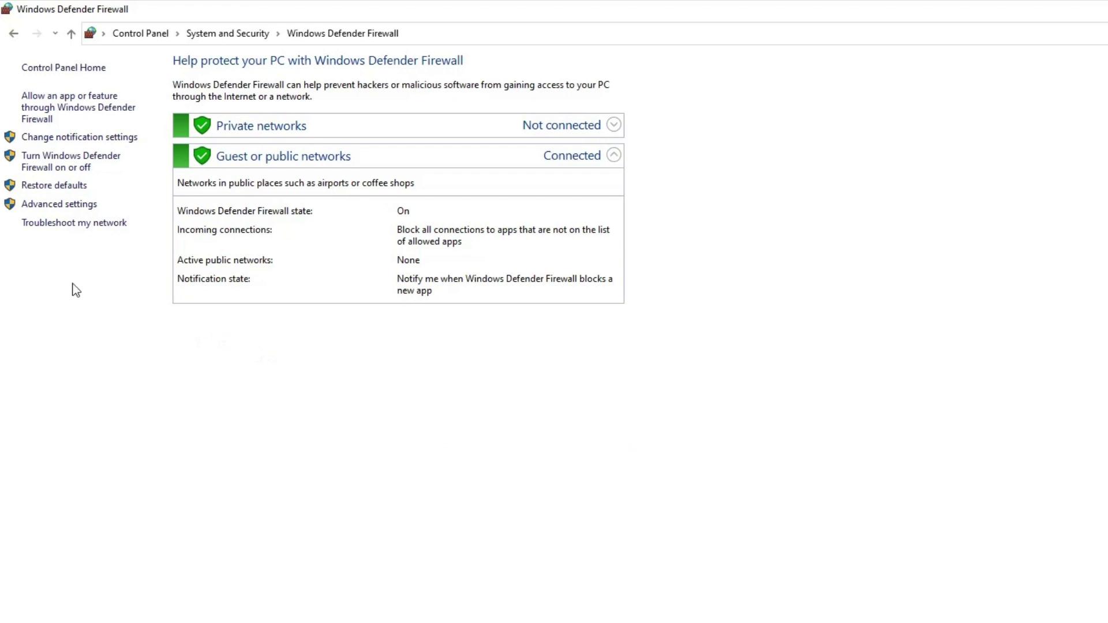
left_click(82, 169)
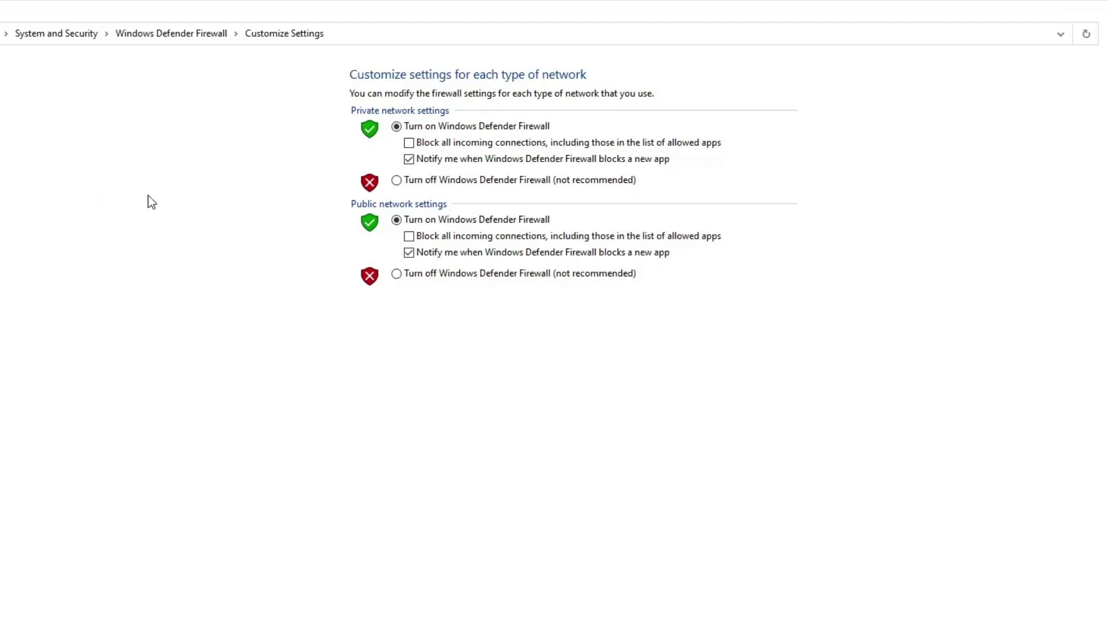
left_click(397, 181)
left_click(397, 273)
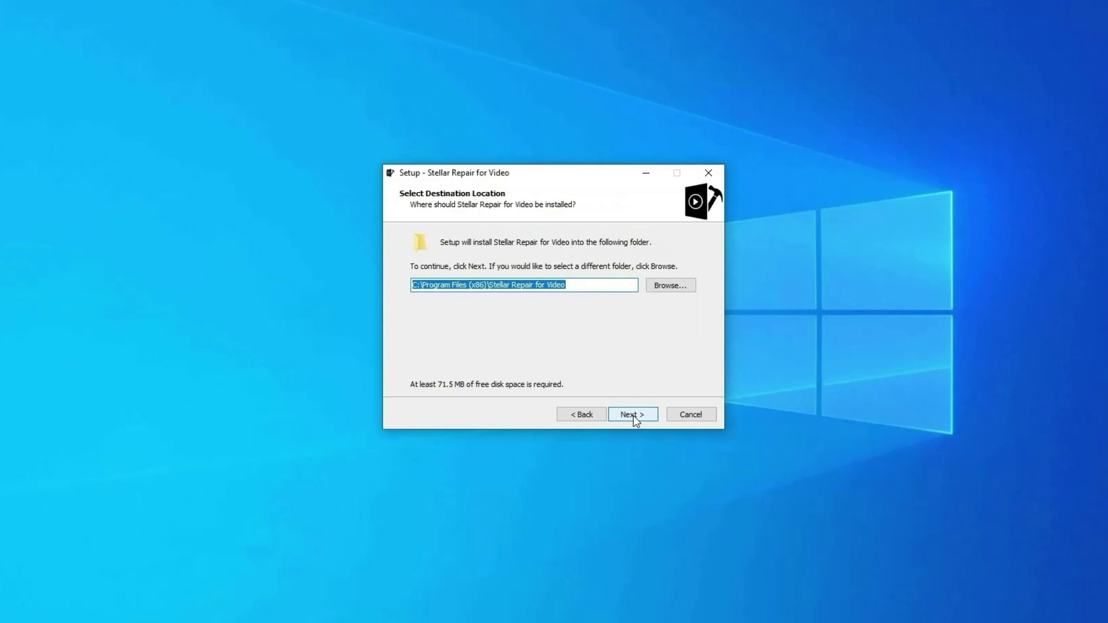
Finish installing Stellar Repair for Video with the default location, Start menu folder and tasks
left_click(632, 414)
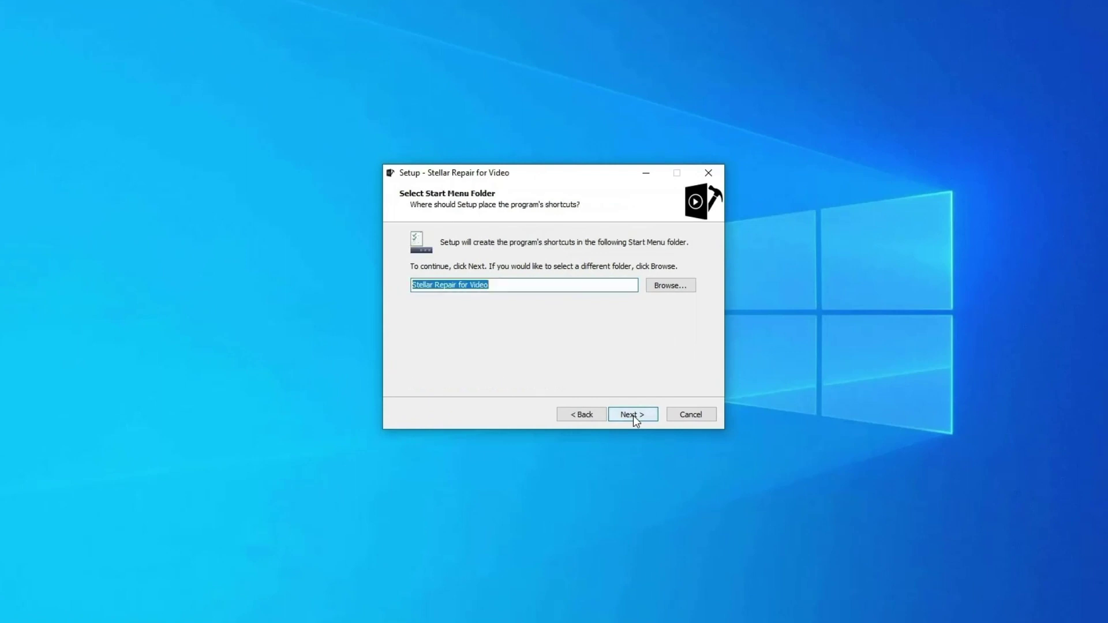
left_click(632, 415)
left_click(632, 414)
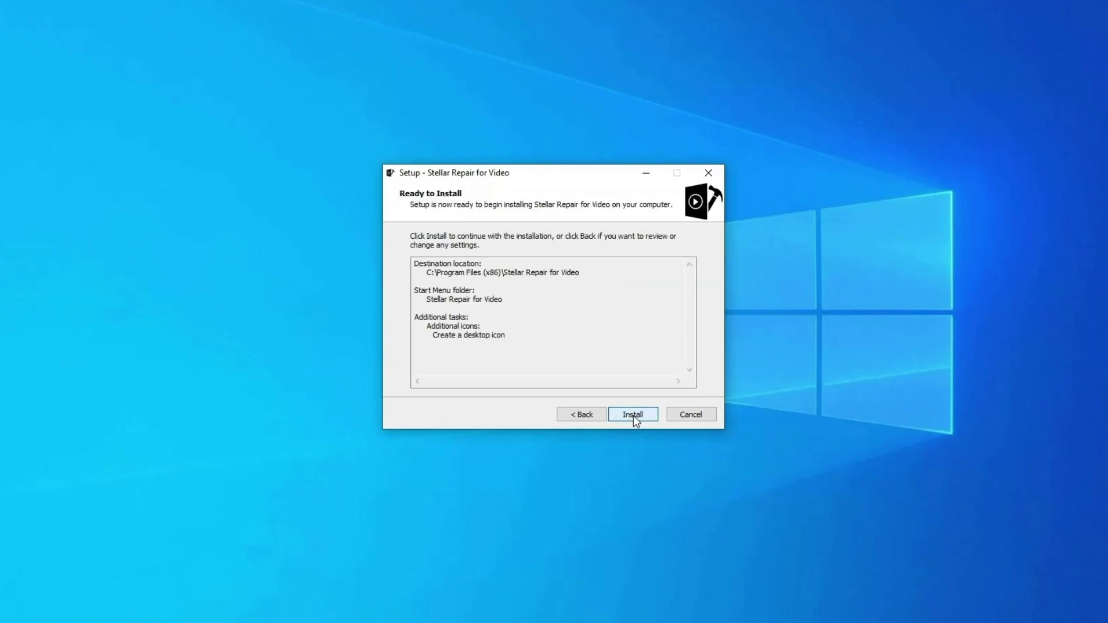
left_click(633, 414)
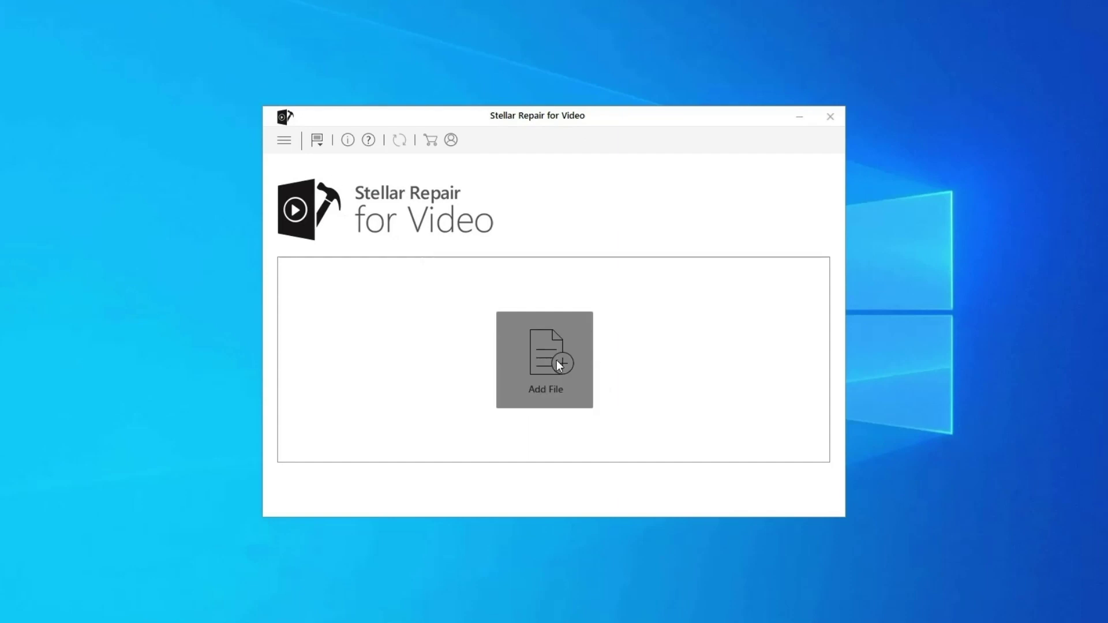
Add WINDOW.AVI from the desktop VIDEO folder and repair it
left_click(559, 365)
double_click(445, 238)
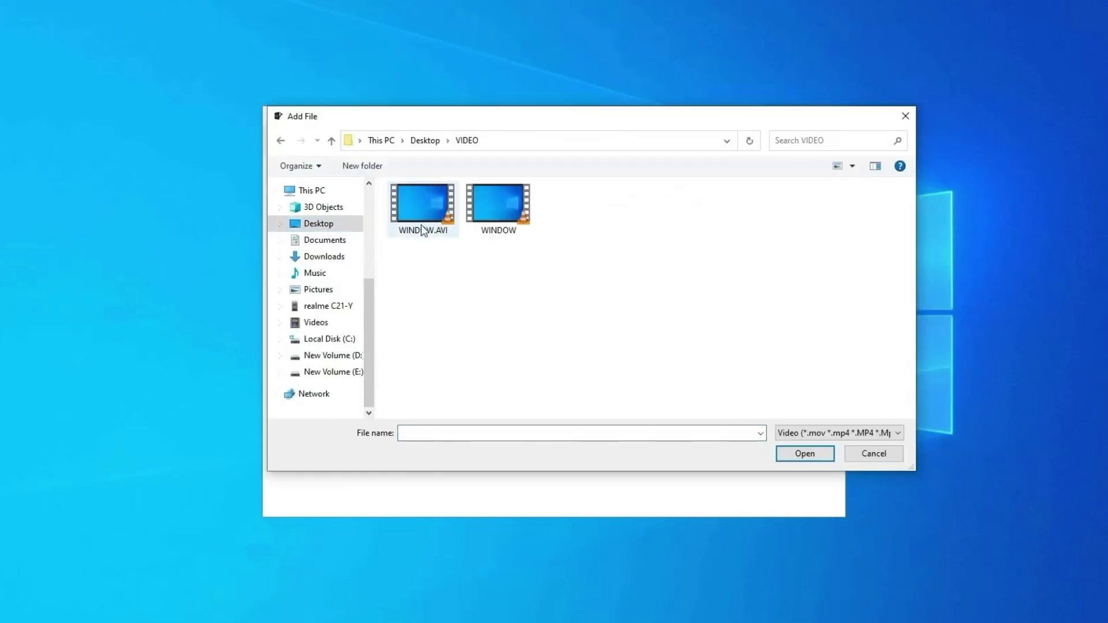
double_click(423, 230)
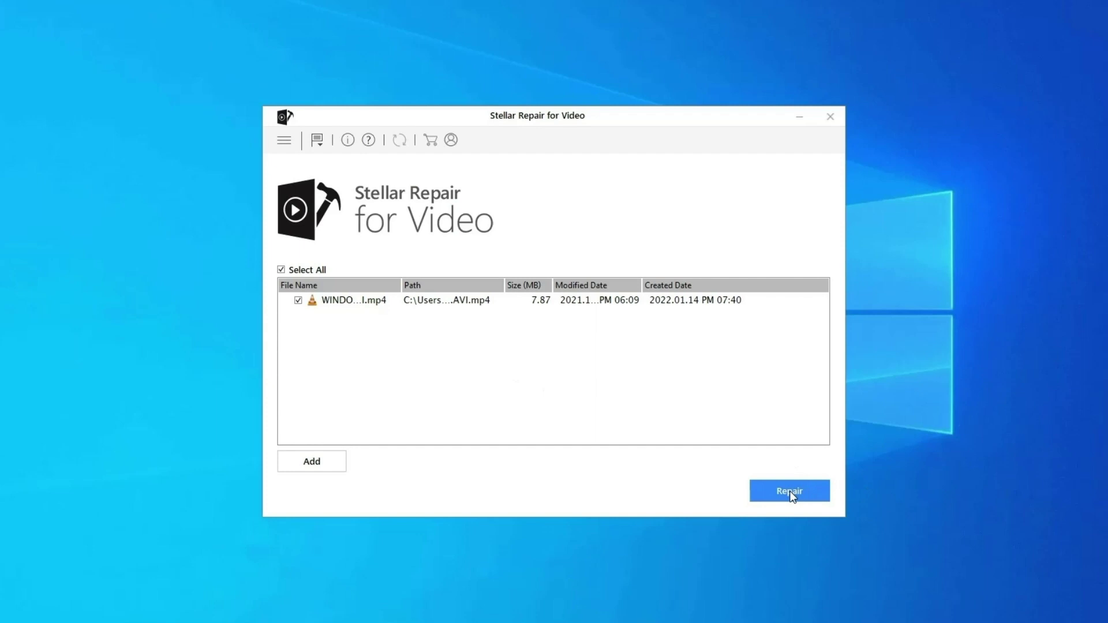
left_click(790, 493)
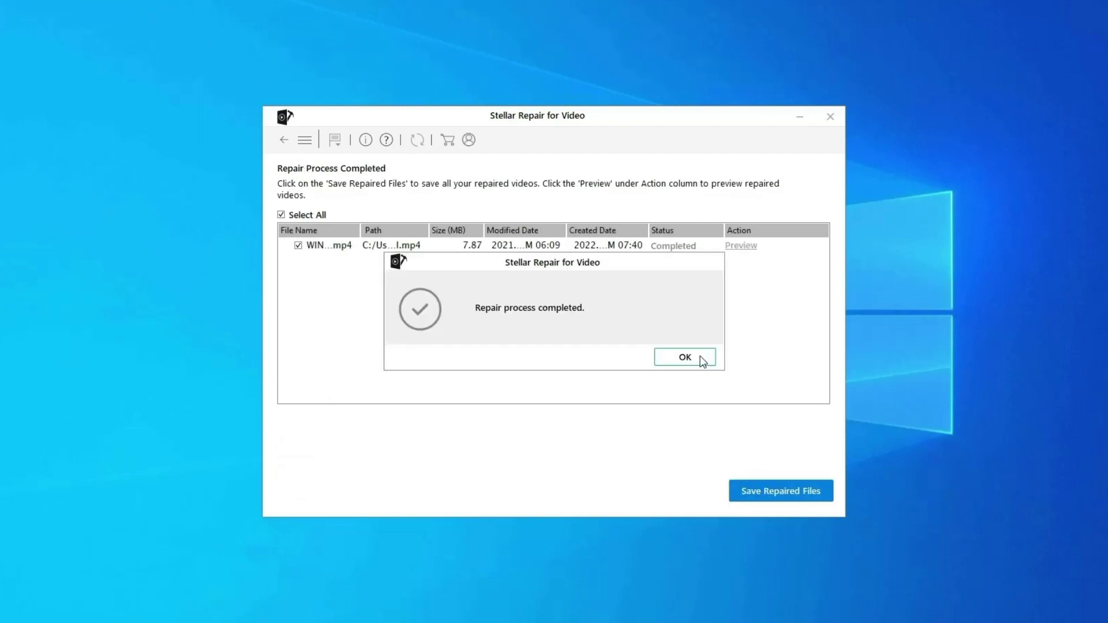
left_click(701, 361)
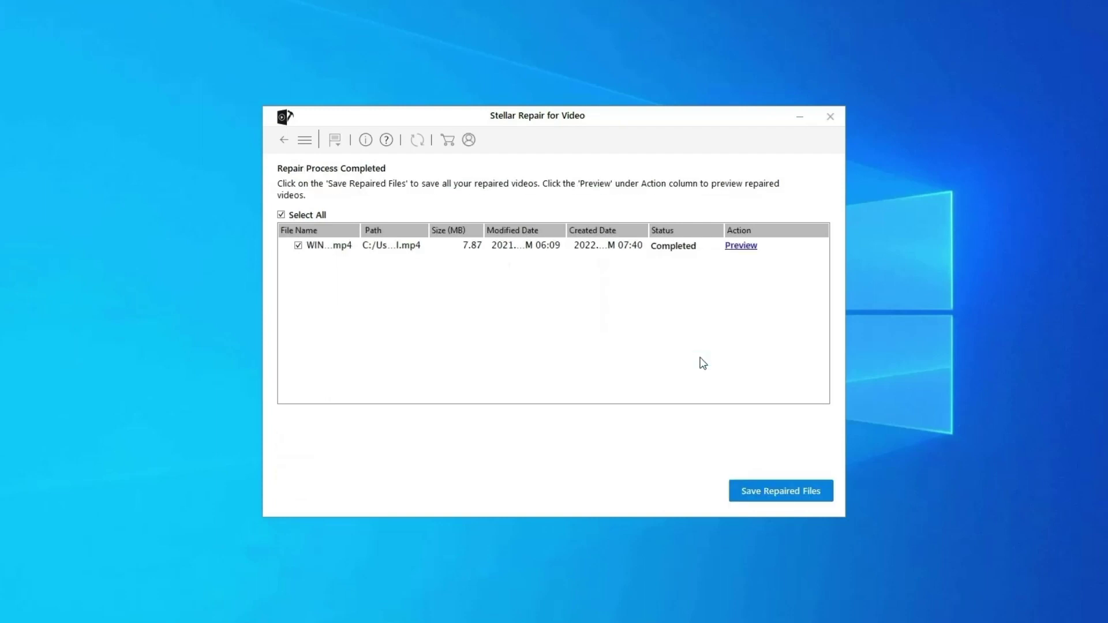